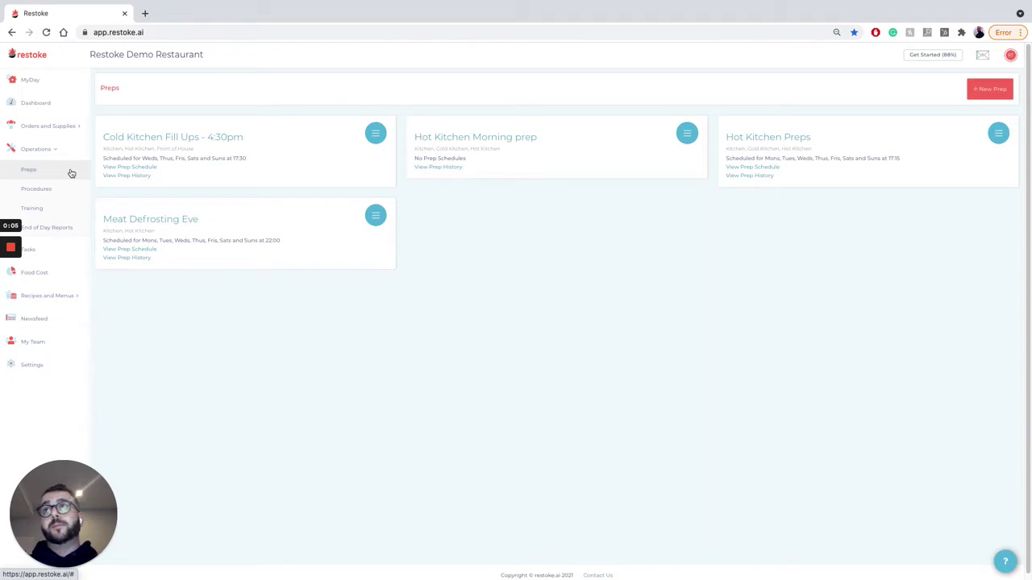
Step: Toggle the recipe and menu sections, then draft a Monday/Wednesday/Friday prep and discard it unsaved
left_click(72, 296)
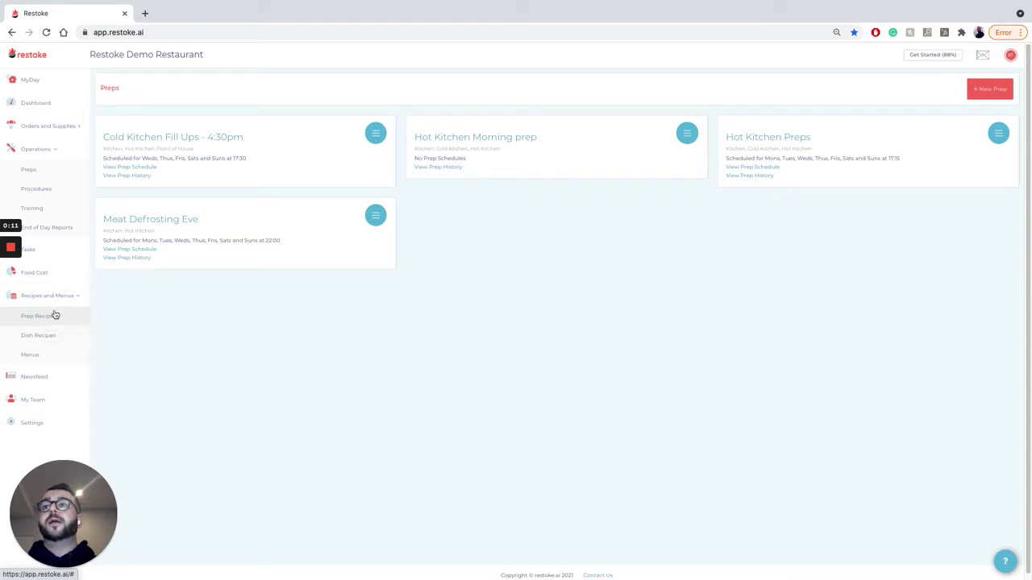
left_click(65, 297)
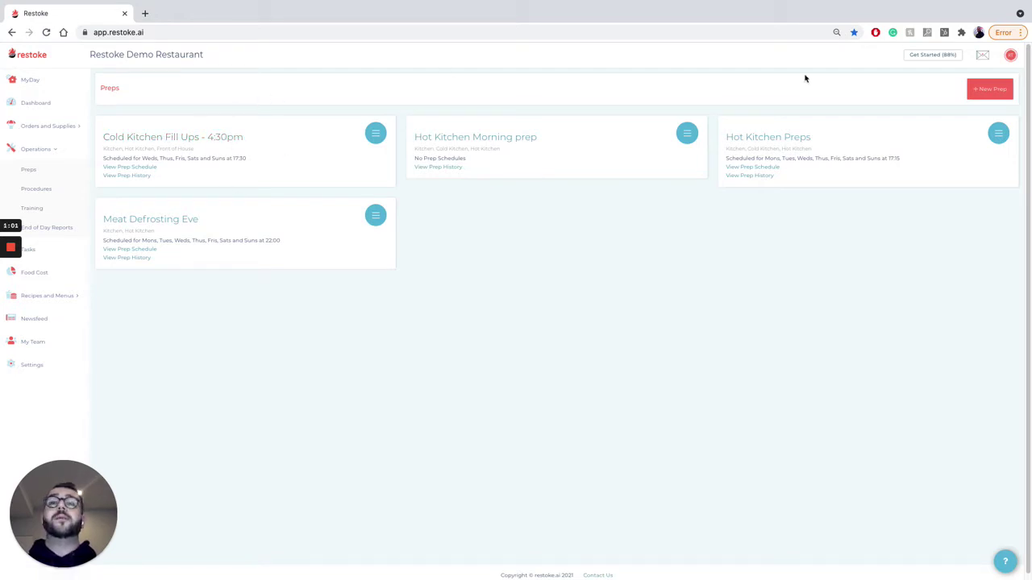
left_click(989, 90)
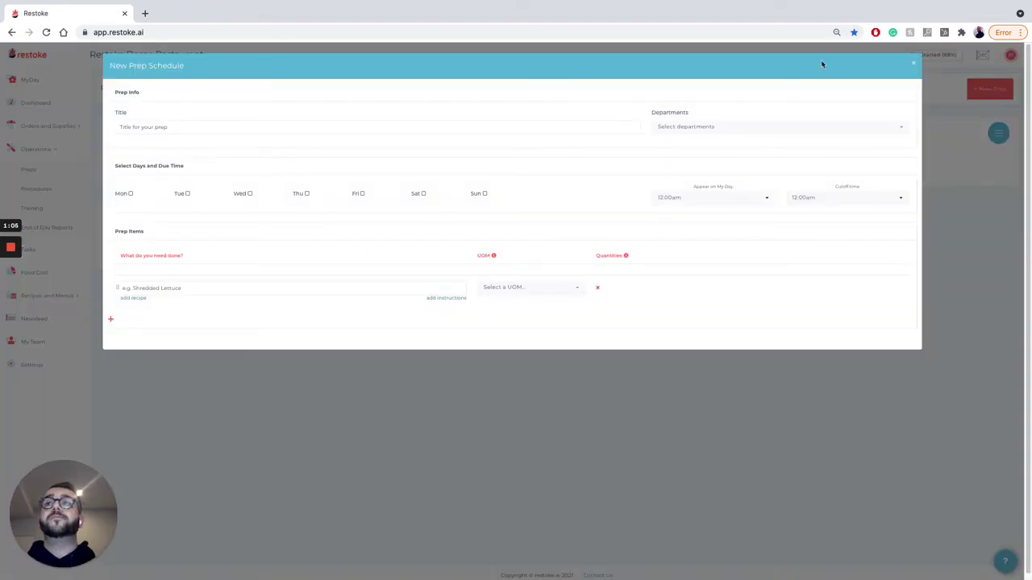
left_click(721, 129)
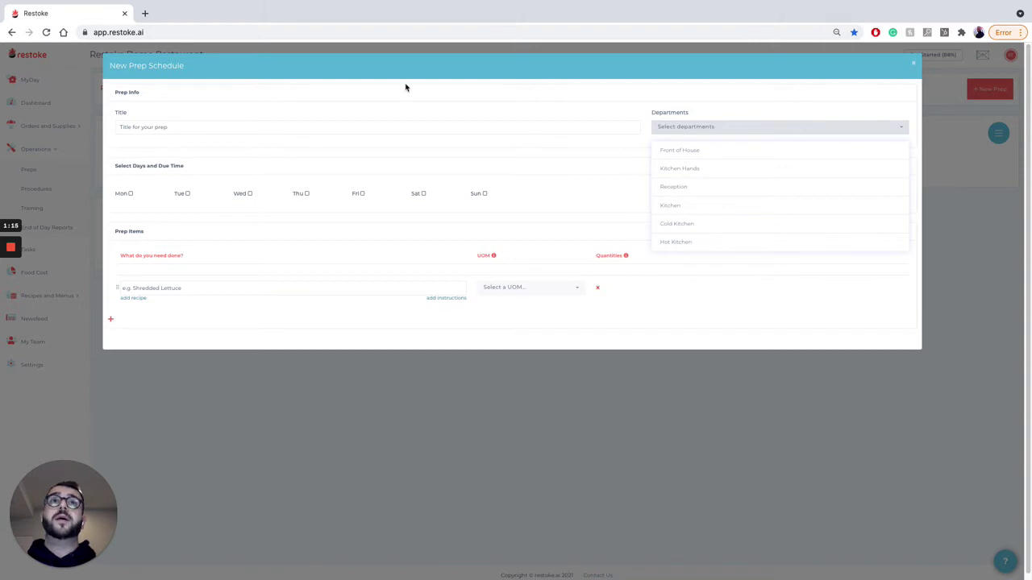
left_click(718, 96)
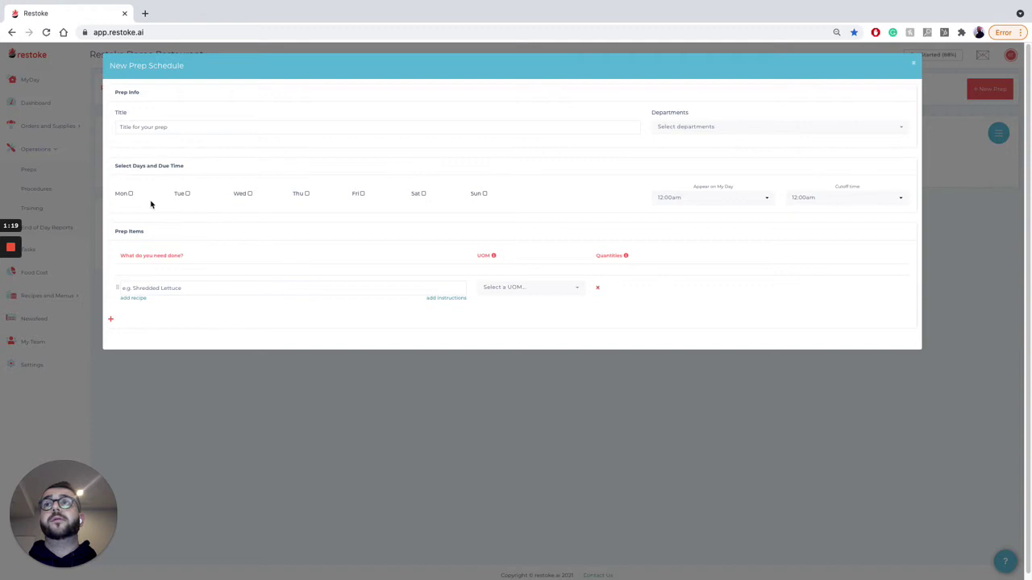
left_click(130, 194)
left_click(250, 194)
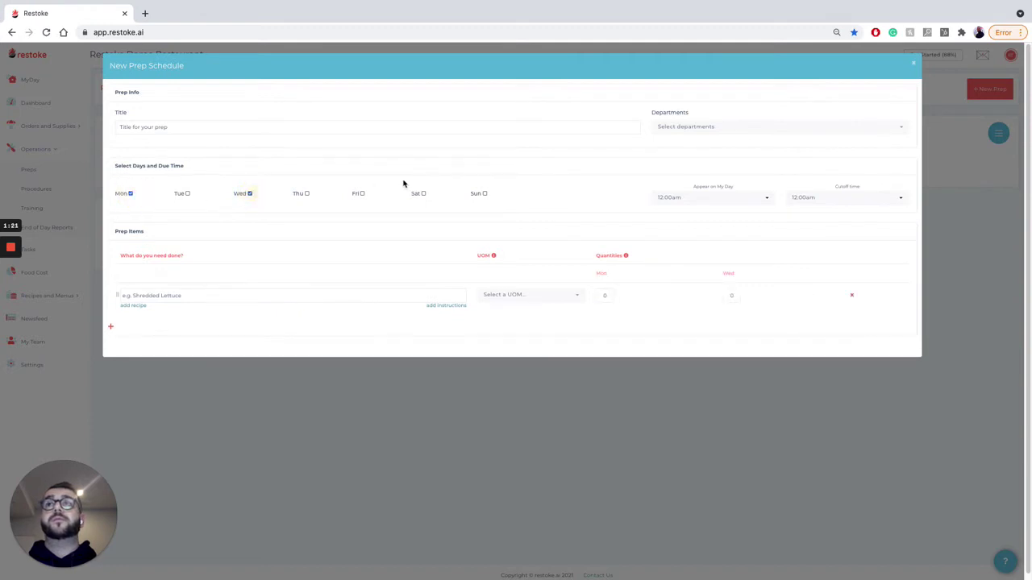
left_click(362, 194)
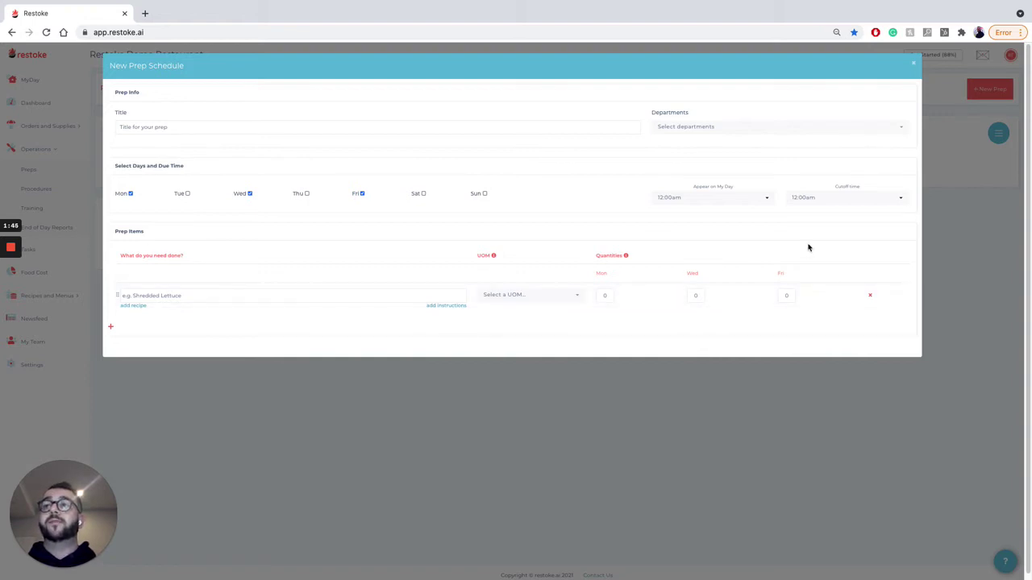
left_click(914, 64)
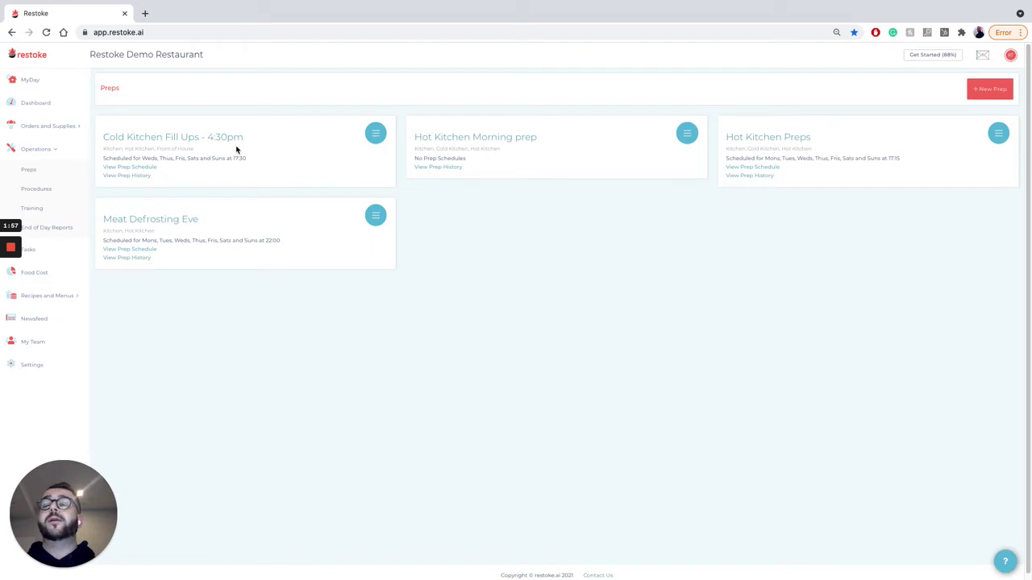
Step: Check the Cold Kitchen Fill Ups - 4:30pm editor, then duplicate that prep and open its copy
left_click(227, 142)
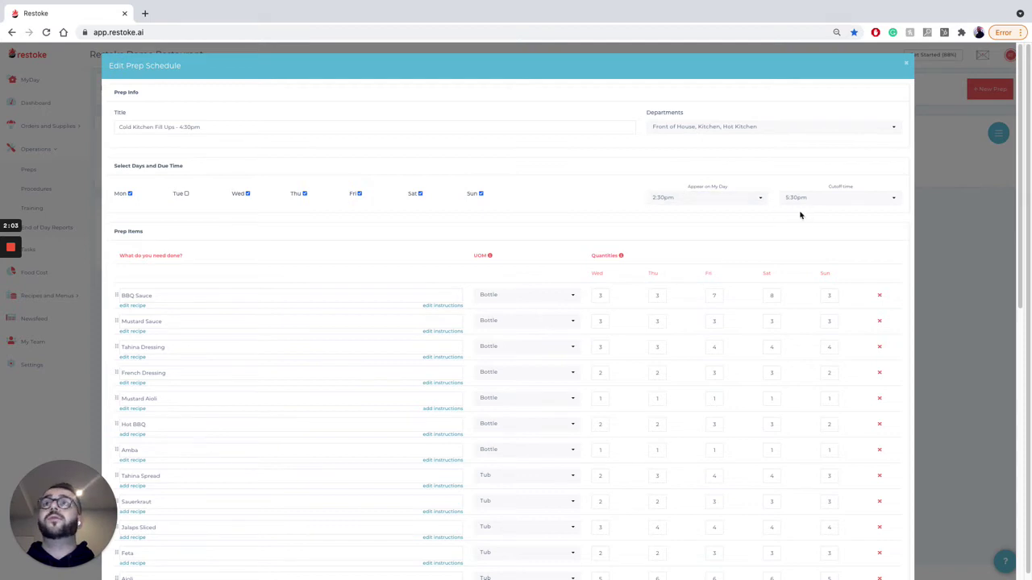
left_click(906, 63)
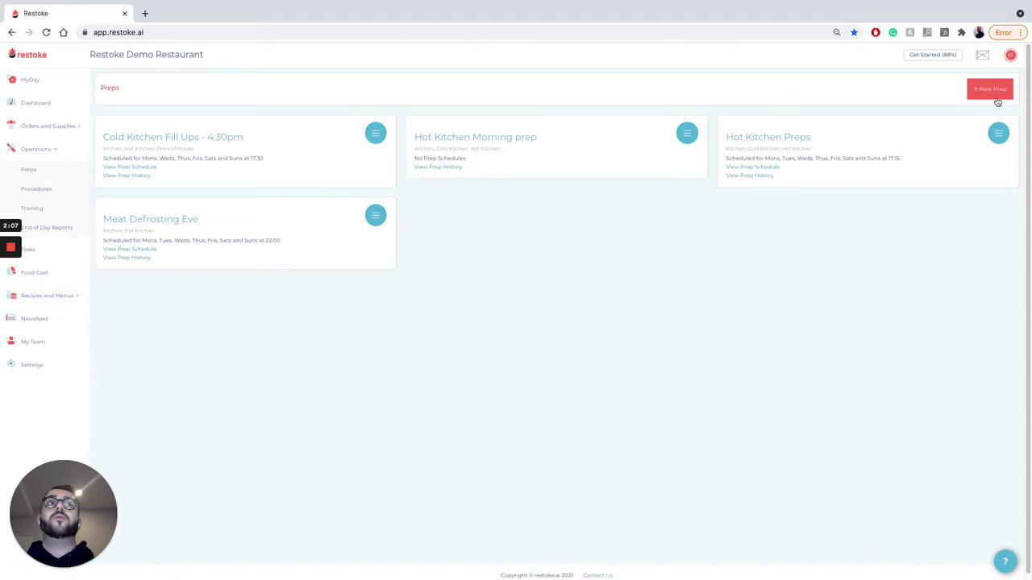
left_click(383, 135)
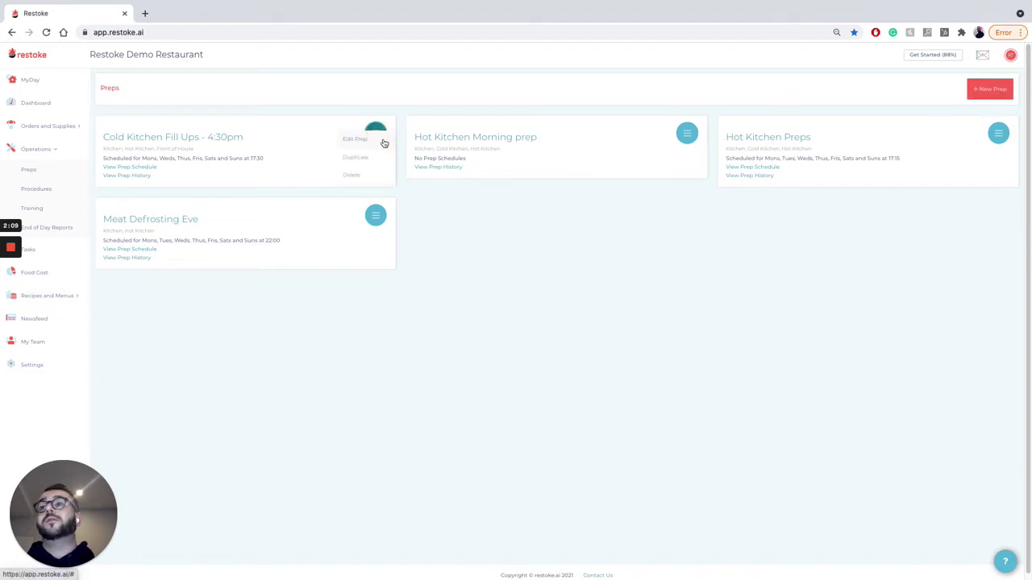
left_click(383, 156)
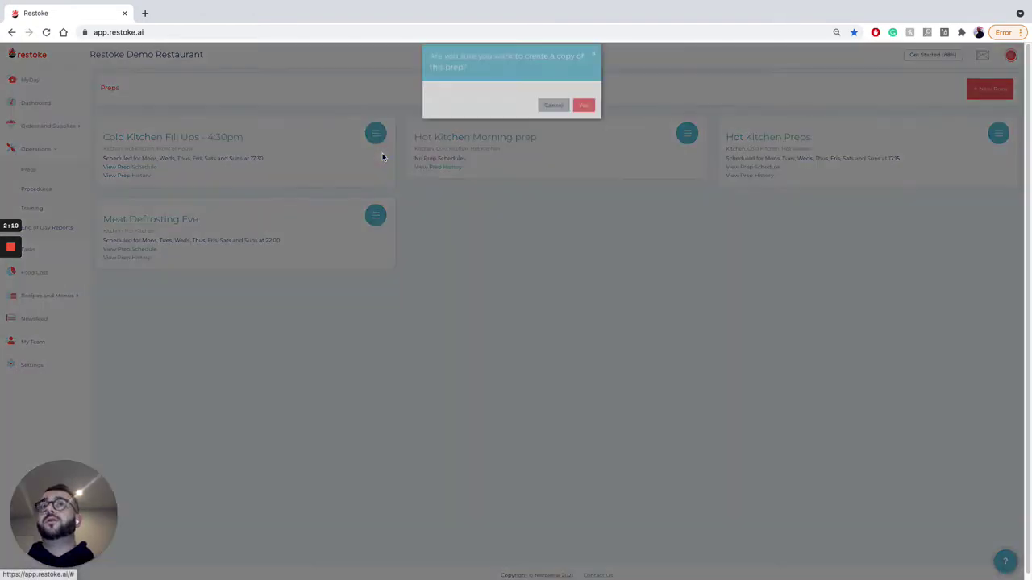
left_click(585, 106)
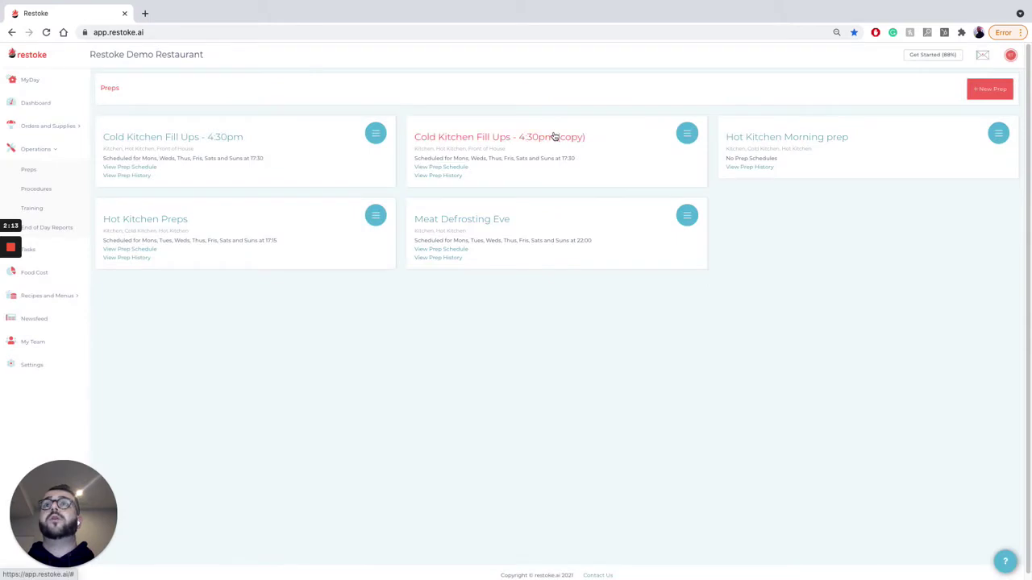
left_click(553, 137)
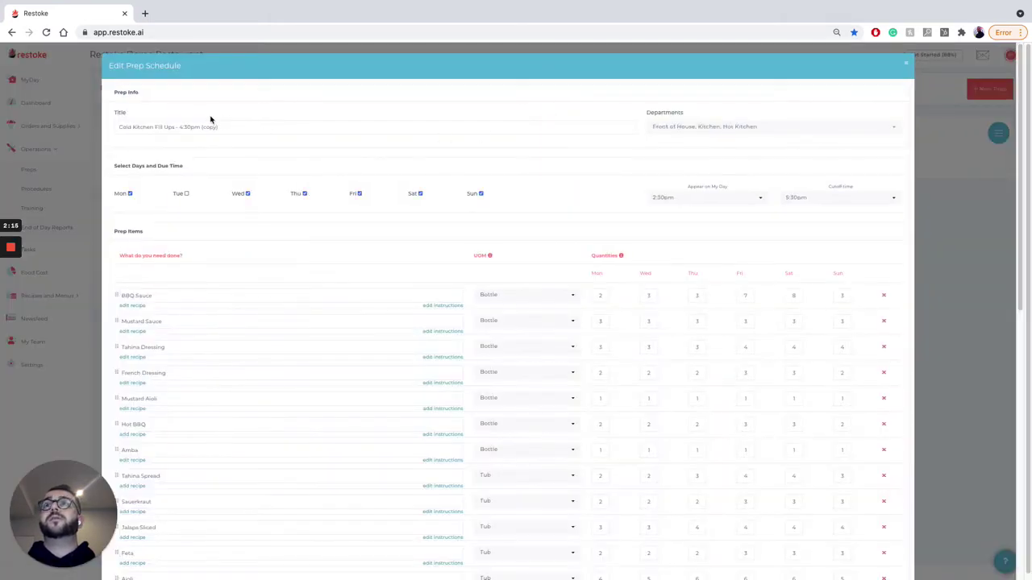
Step: Change the title to Cold Kitchen Fill Ups - 9:30am, removing 4:30pm and '(copy)'
left_click(188, 126)
double_click(188, 126)
key("BackSpace")
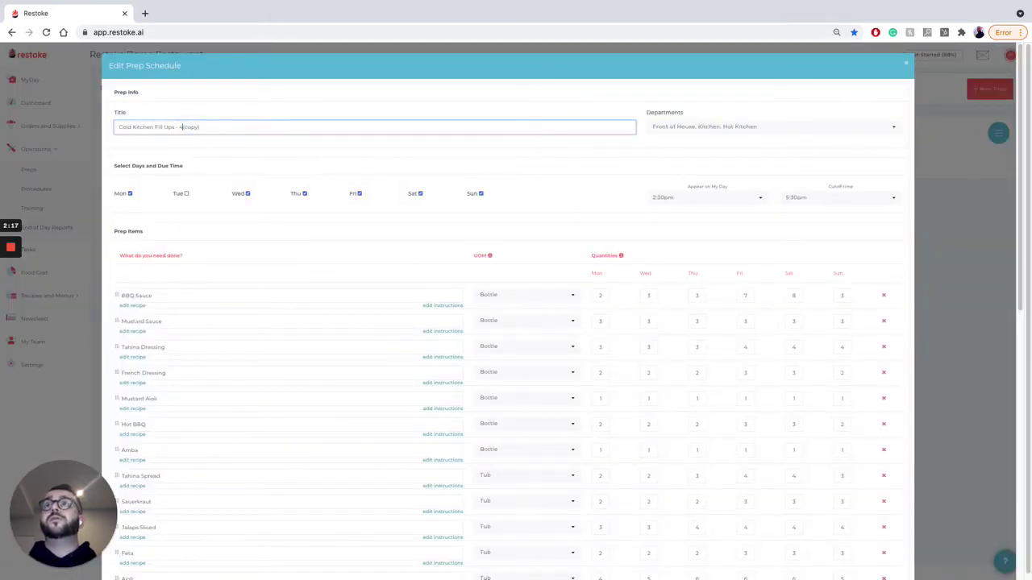
type("9:30am")
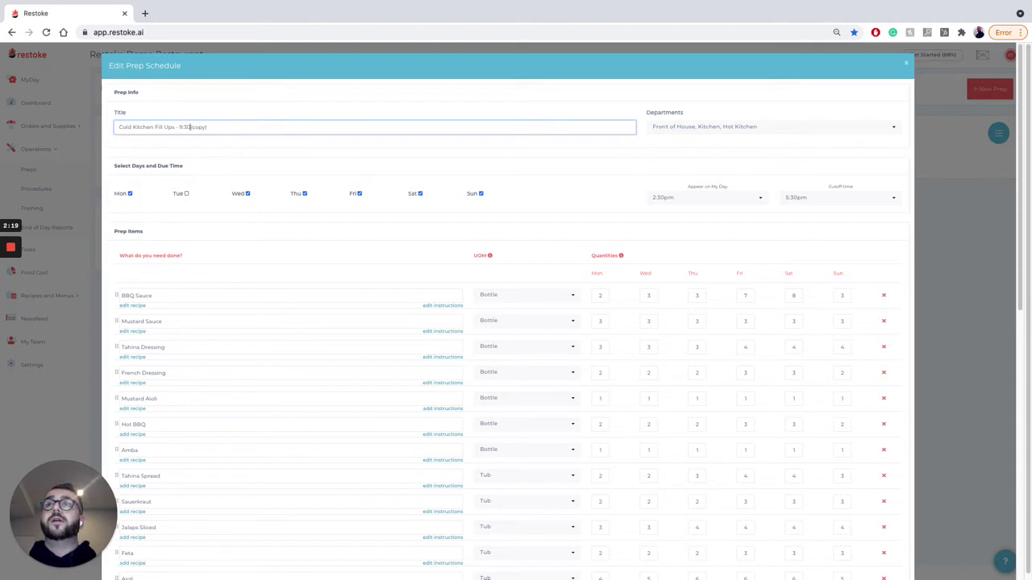
left_click_drag(203, 126, 265, 127)
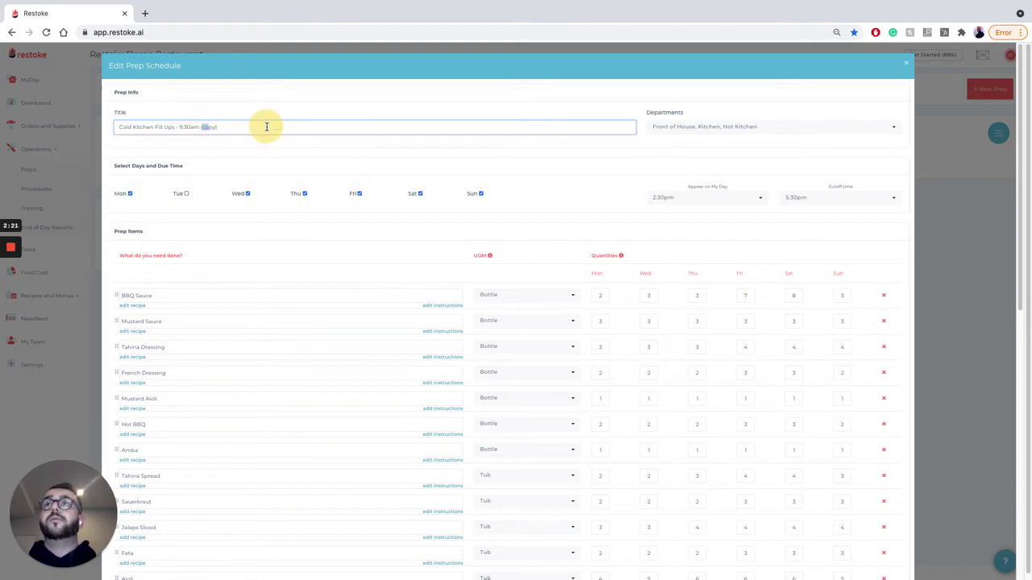
key("BackSpace")
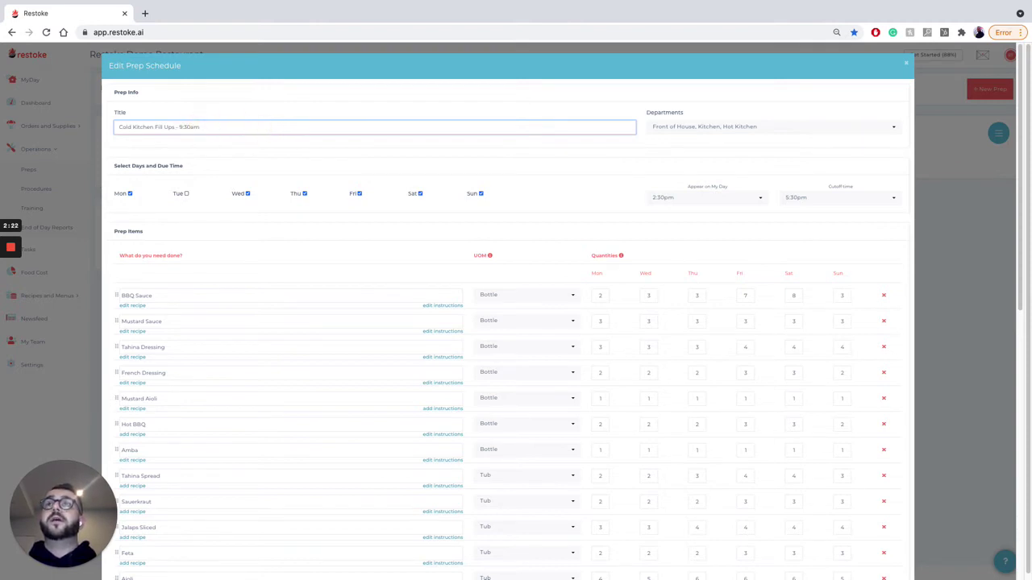
Step: Set Appear on My Day to 7:00am and the cutoff time to 9:00am
left_click(682, 196)
scroll(682, 188, "down", 1)
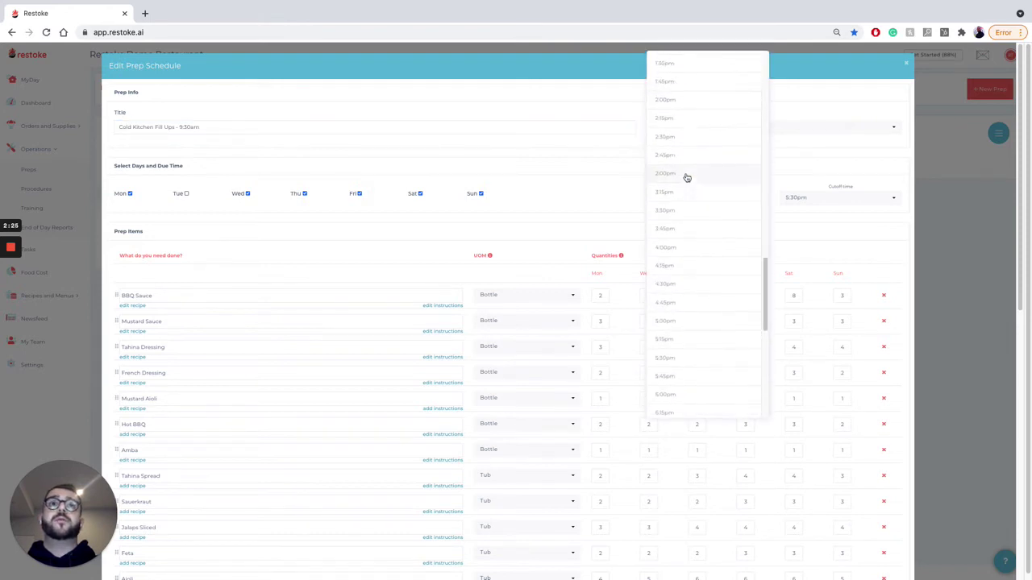
scroll(684, 183, "up", 7)
left_click(686, 170)
left_click(827, 201)
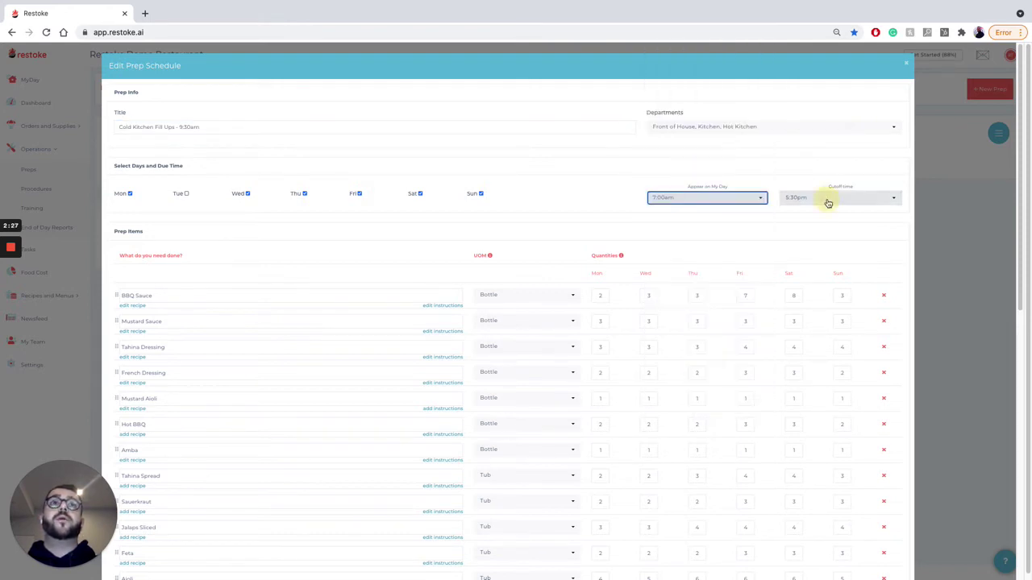
scroll(820, 187, "down", 1)
scroll(820, 188, "up", 5)
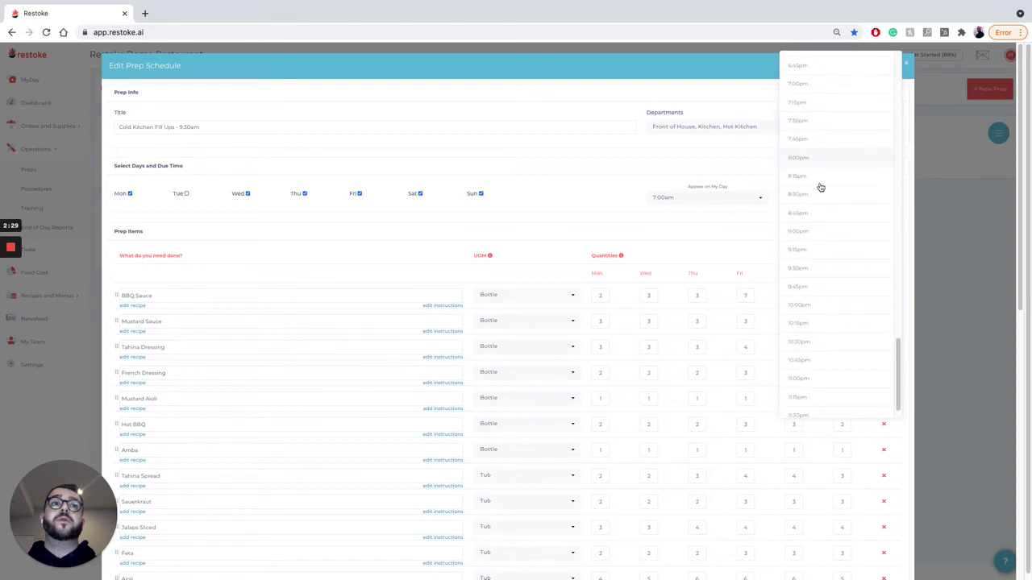
scroll(829, 211, "up", 5)
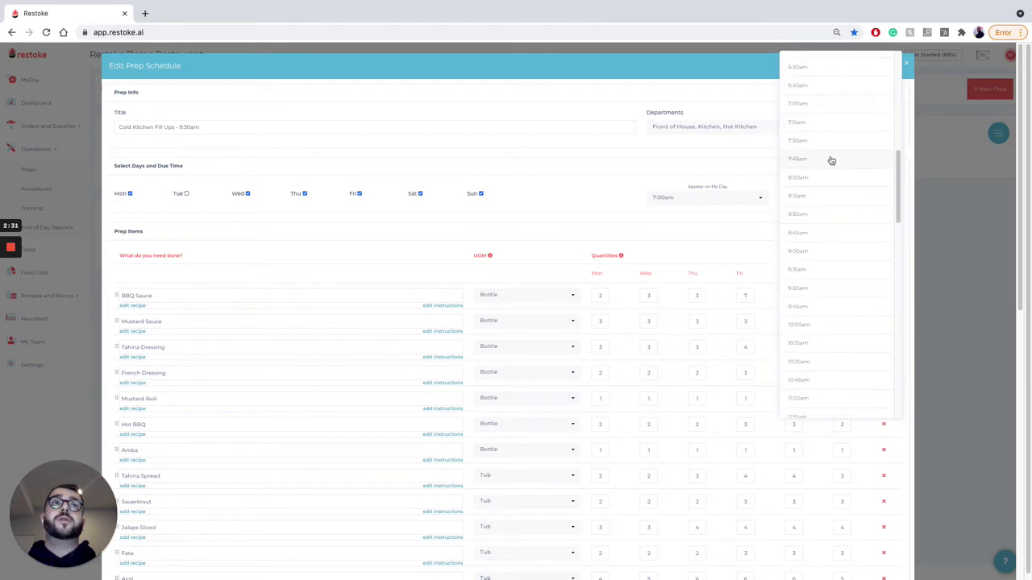
left_click(801, 250)
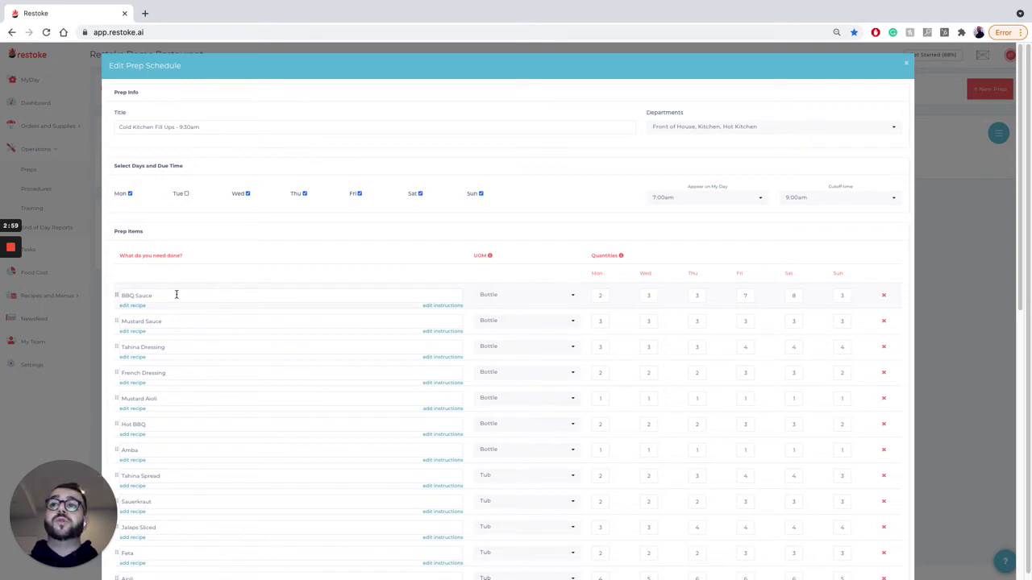
Step: Scroll through the prep items and choose add recipe under BBQ Sauce
scroll(175, 295, "down", 1)
scroll(126, 472, "down", 2)
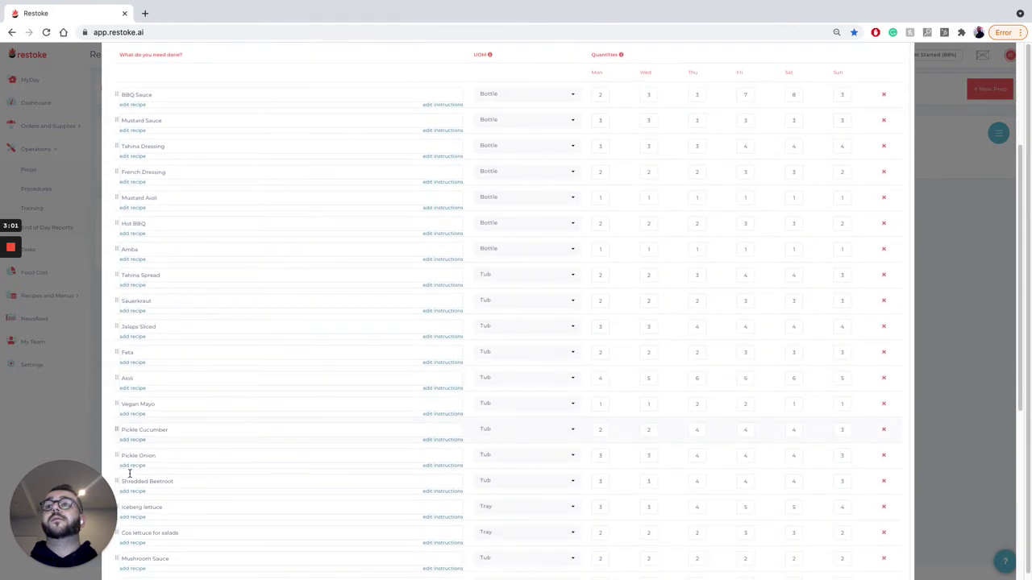
scroll(163, 414, "up", 3)
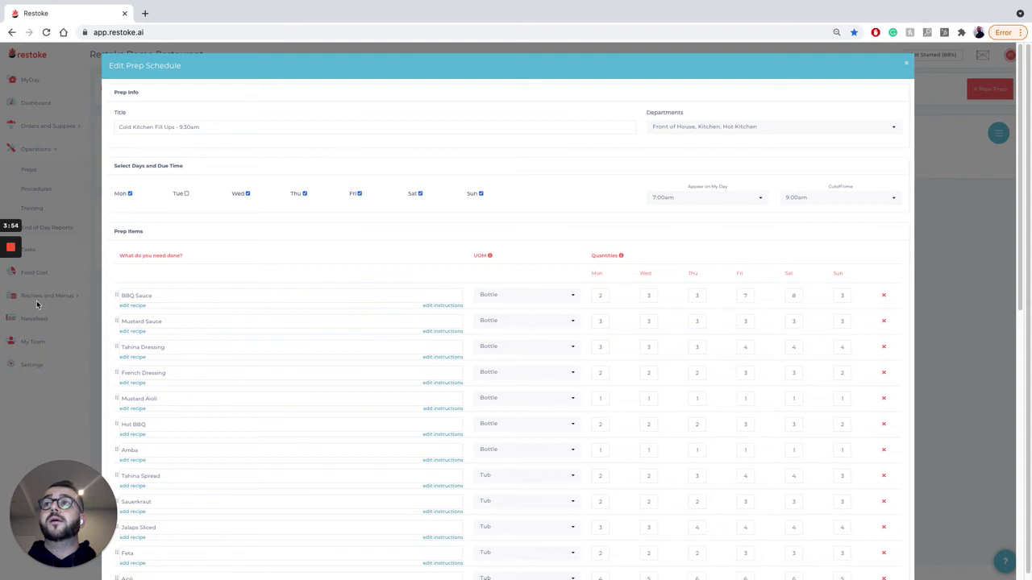
left_click(133, 306)
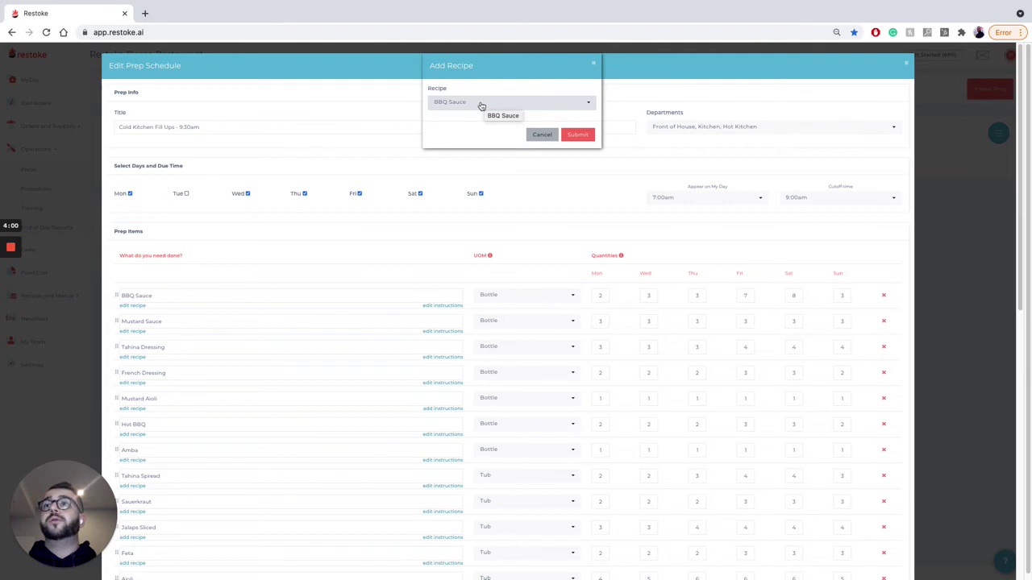
Step: Confirm BBQ Sauce as the recipe and paste '200g portion' as the BBQ Sauce instruction
left_click(574, 135)
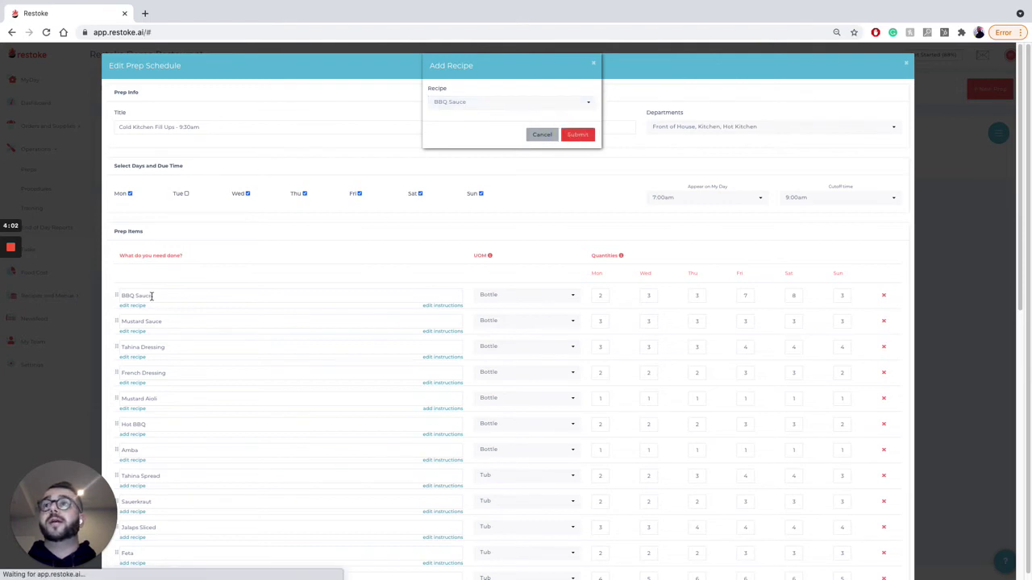
left_click(443, 305)
type("200g portion")
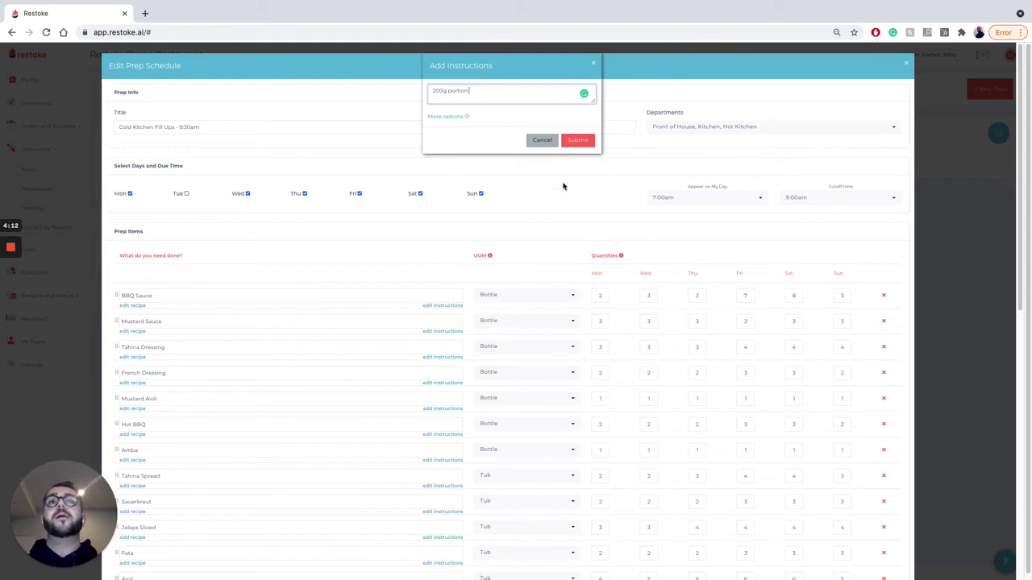
left_click(594, 64)
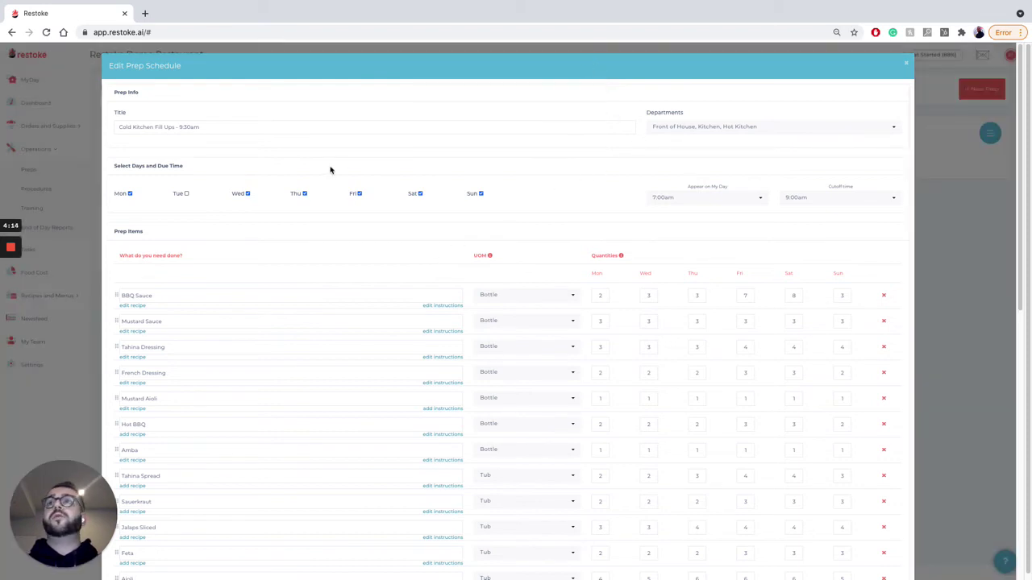
Step: From My Day, create a new prep using the Cold Kitchen Fill Ups - 4:30pm schedule
left_click(906, 63)
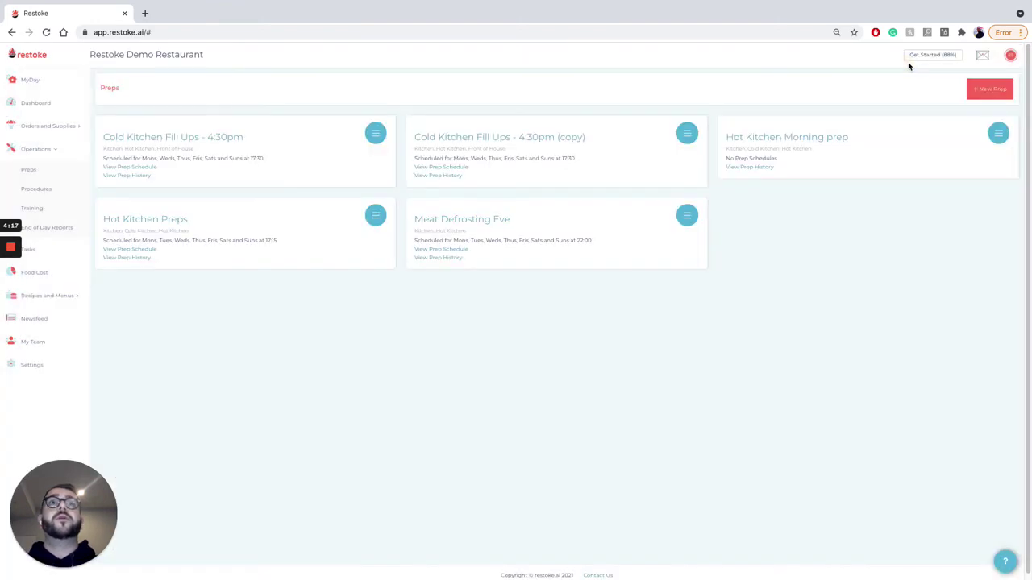
left_click(43, 82)
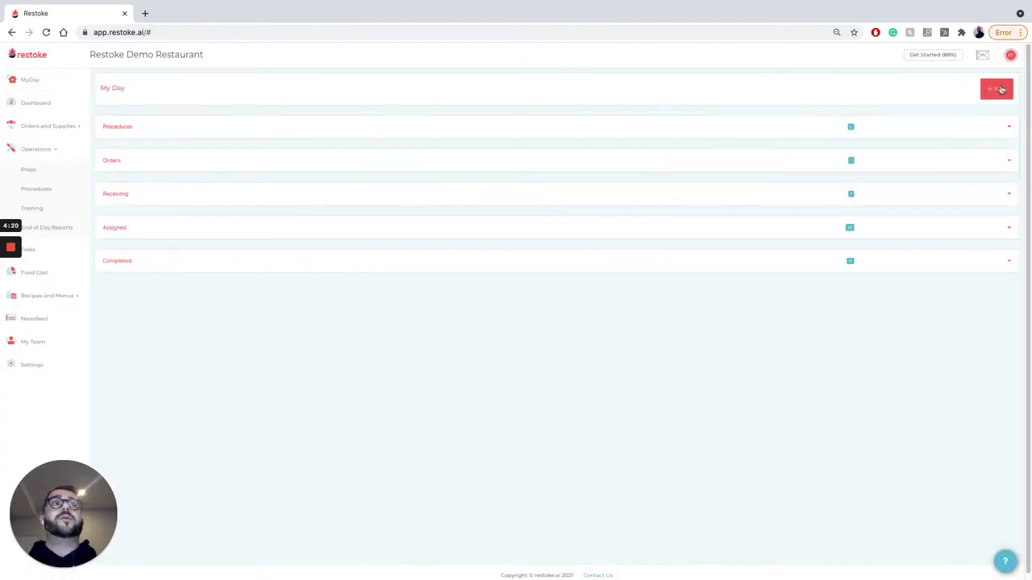
left_click(996, 89)
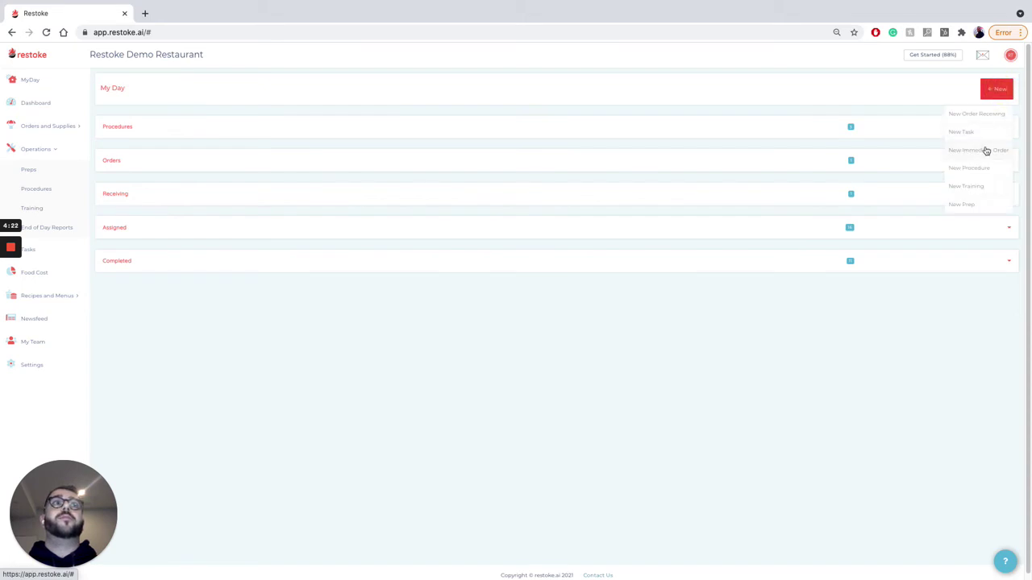
left_click(974, 204)
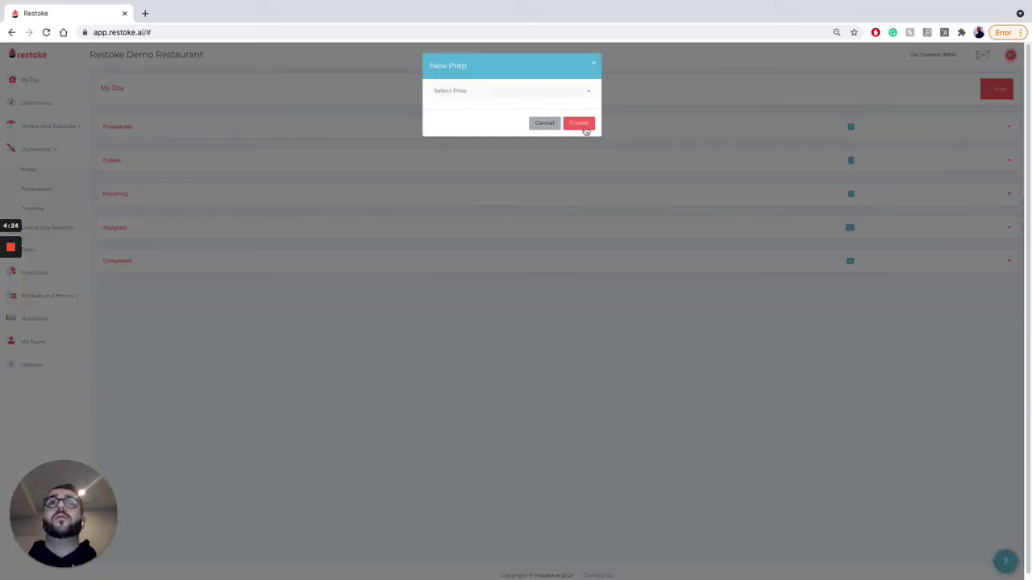
left_click(565, 90)
left_click(538, 154)
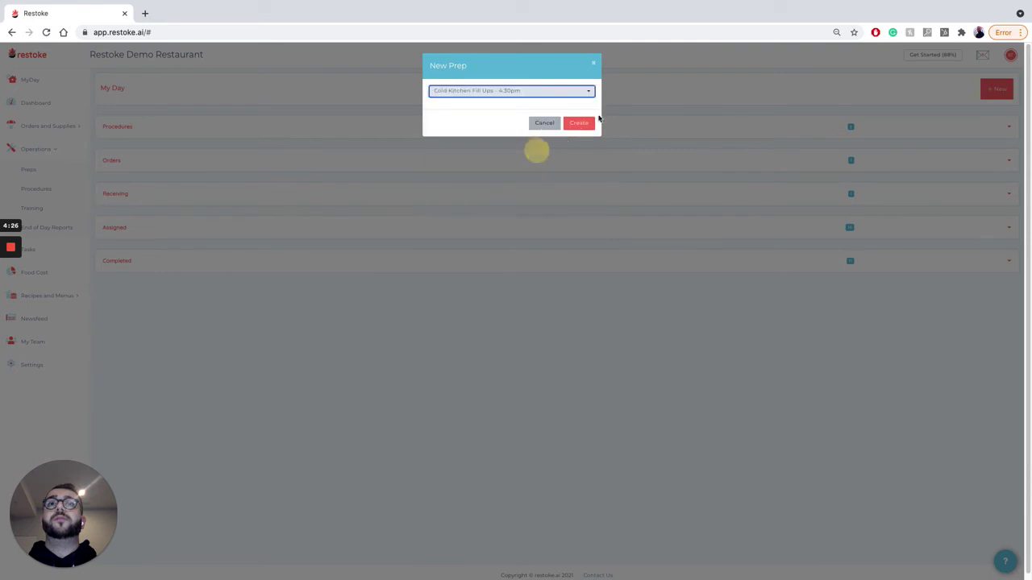
left_click(581, 121)
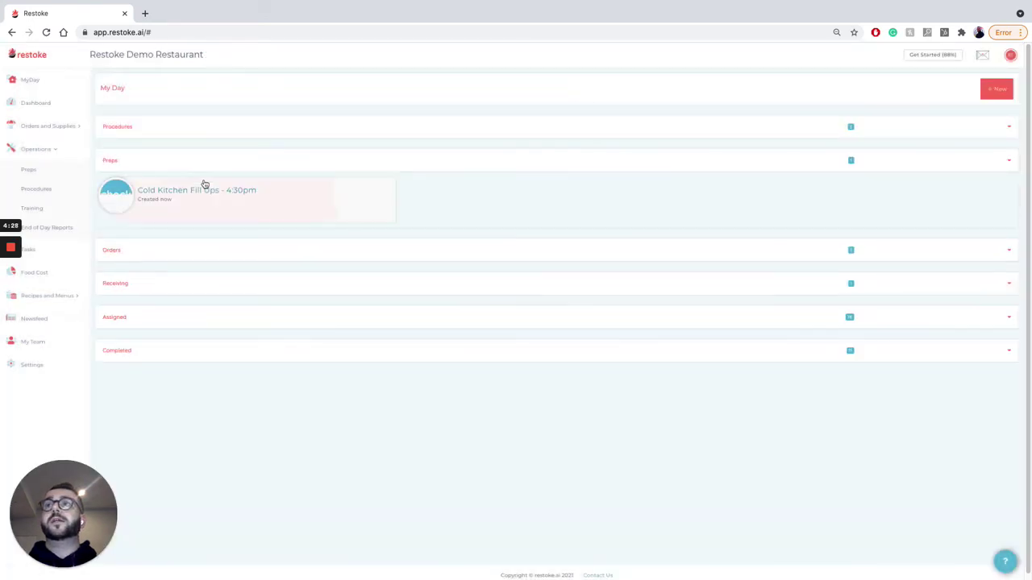
Step: In the 4:30pm stock check, enter 1 for BBQ Sauce, Feta and Cos lettuce, then complete it
left_click(173, 191)
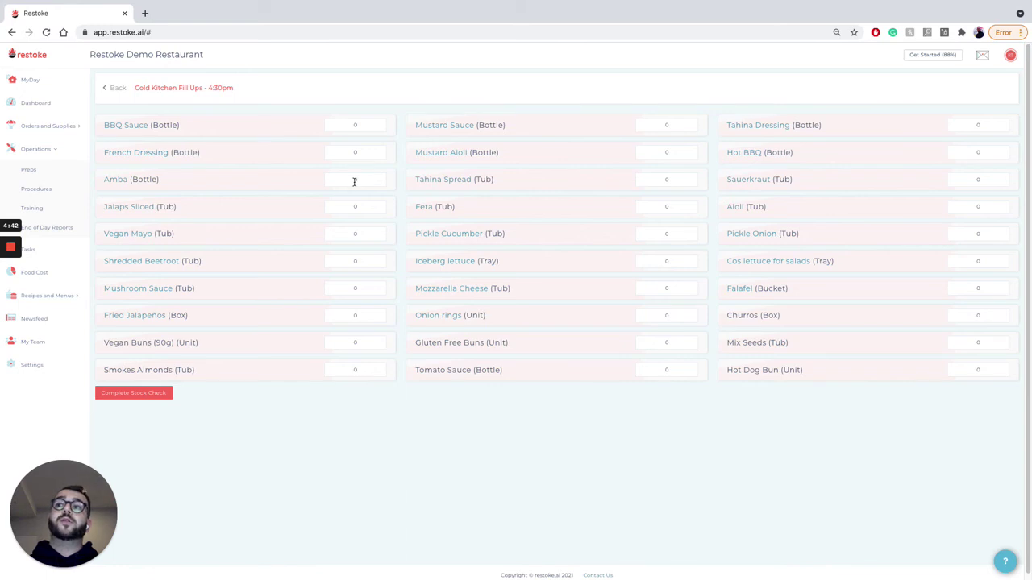
left_click(356, 126)
type("1")
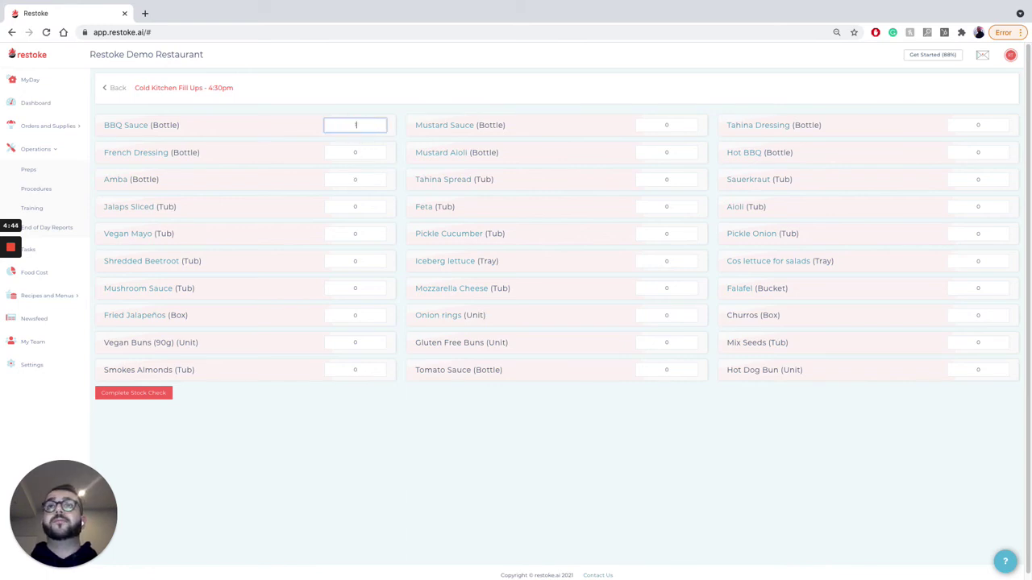
left_click(673, 210)
type("1")
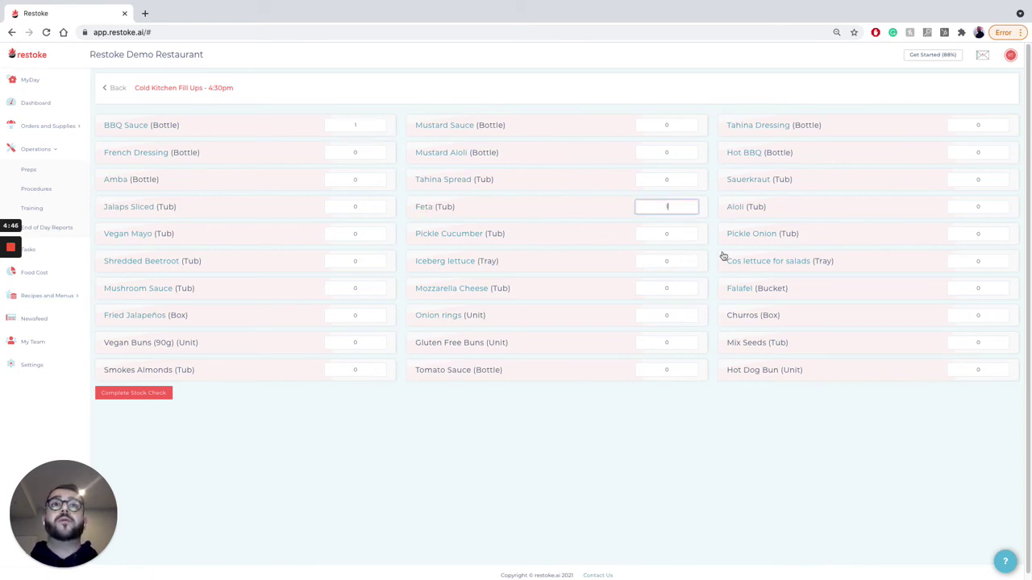
left_click(995, 262)
type("1")
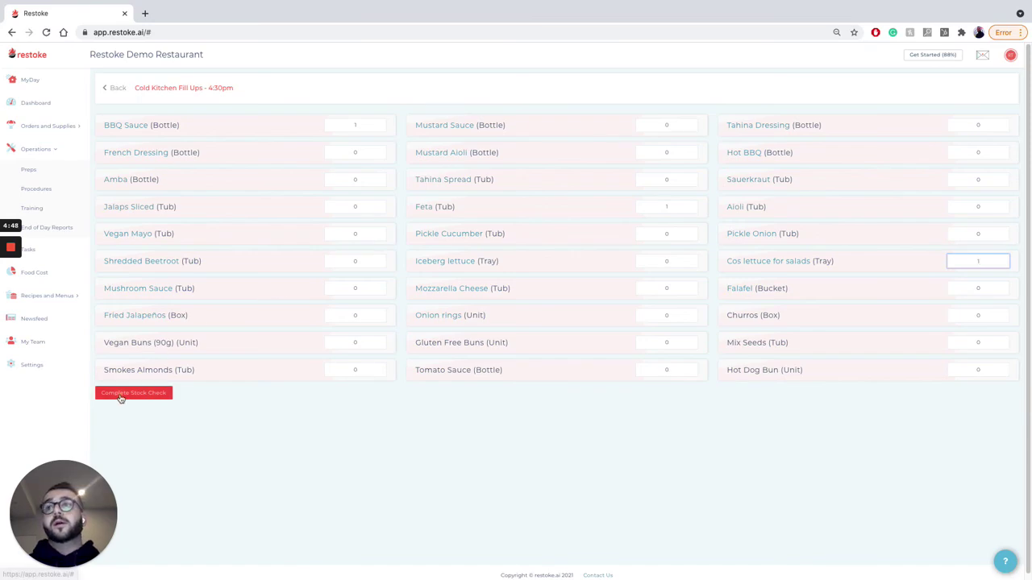
left_click(121, 395)
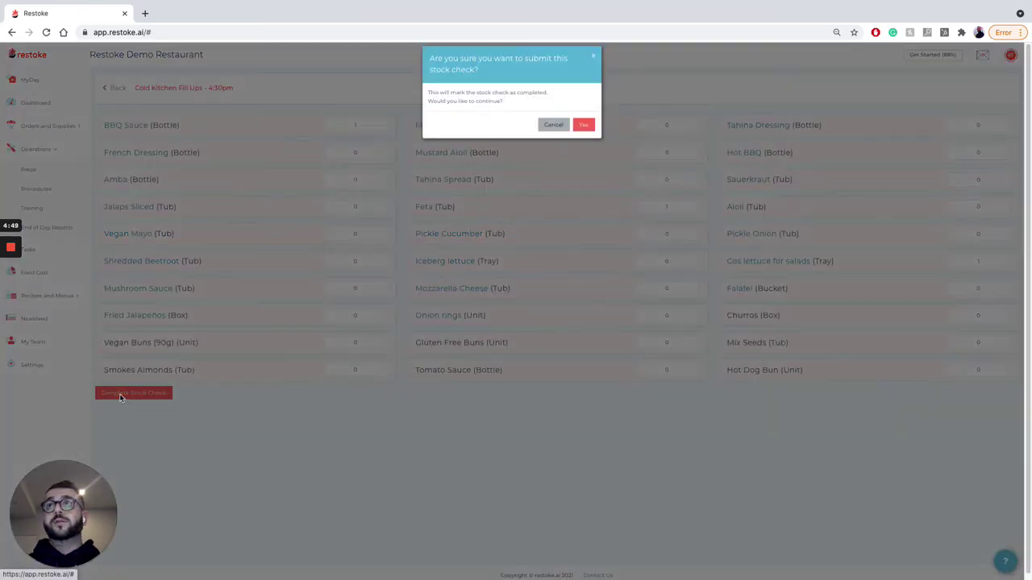
Step: Confirm the stock check and tick BBQ Sauce, Mustard Sauce and Tahina Dressing as done
left_click(582, 131)
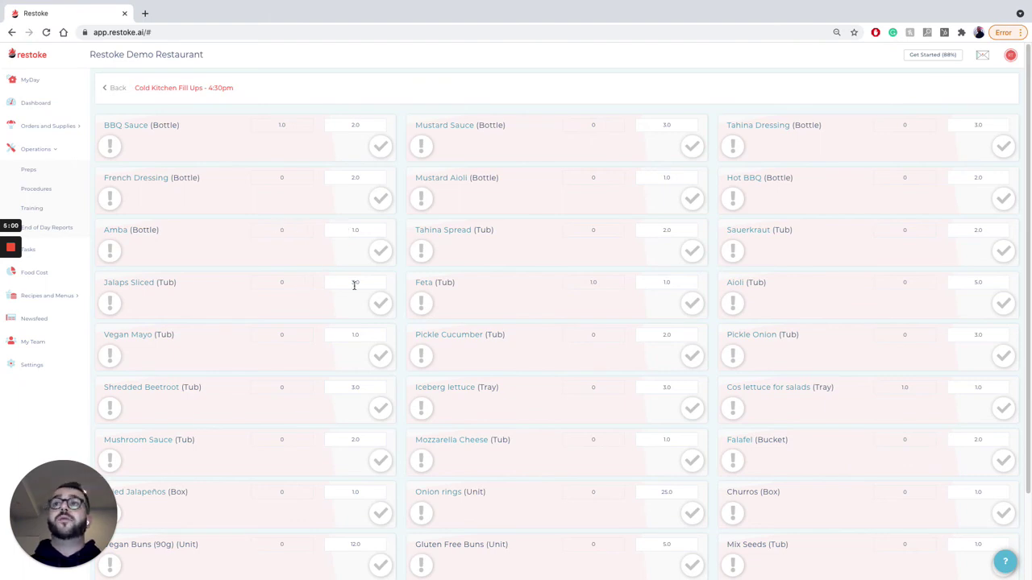
left_click(375, 151)
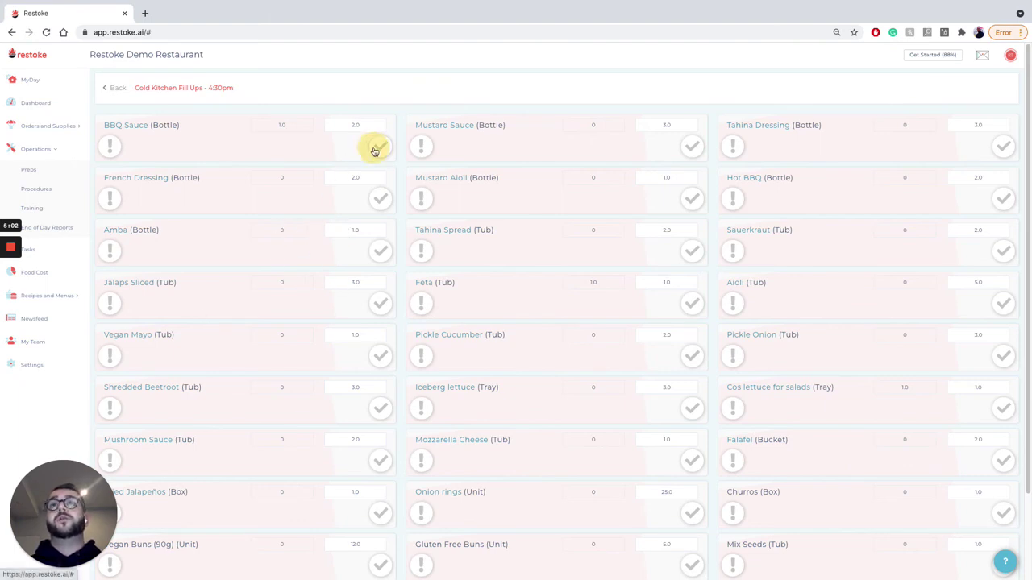
left_click(692, 146)
left_click(1003, 146)
scroll(794, 247, "down", 3)
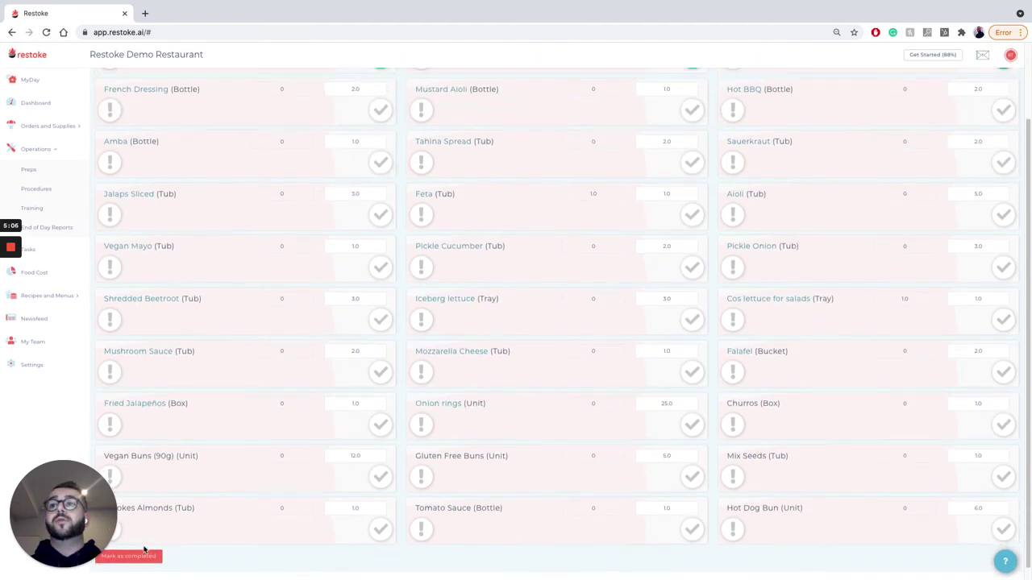
scroll(242, 379, "up", 2)
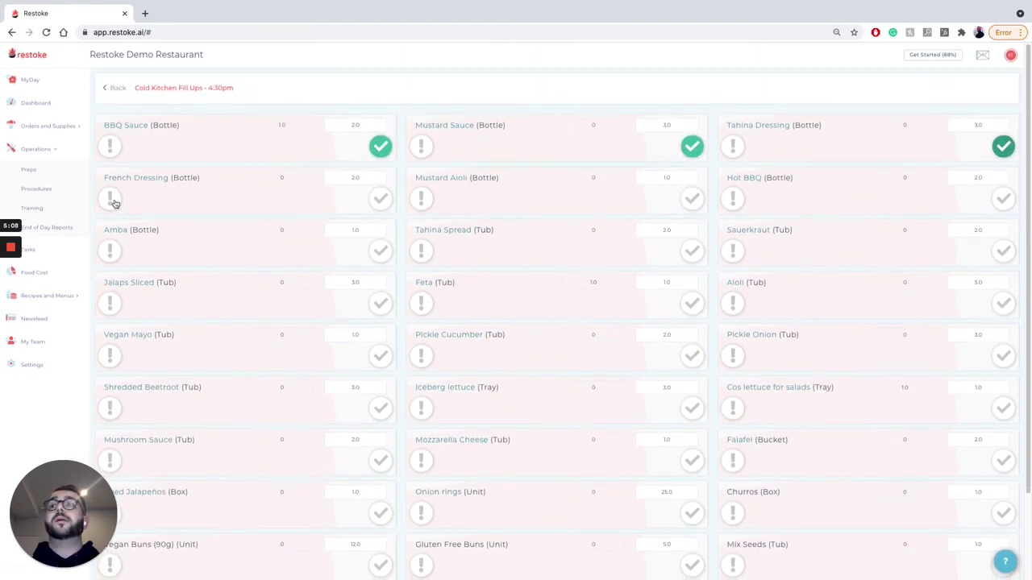
Step: Flag a French Dressing prep issue reading 'No elough bottles' and submit it
left_click(110, 199)
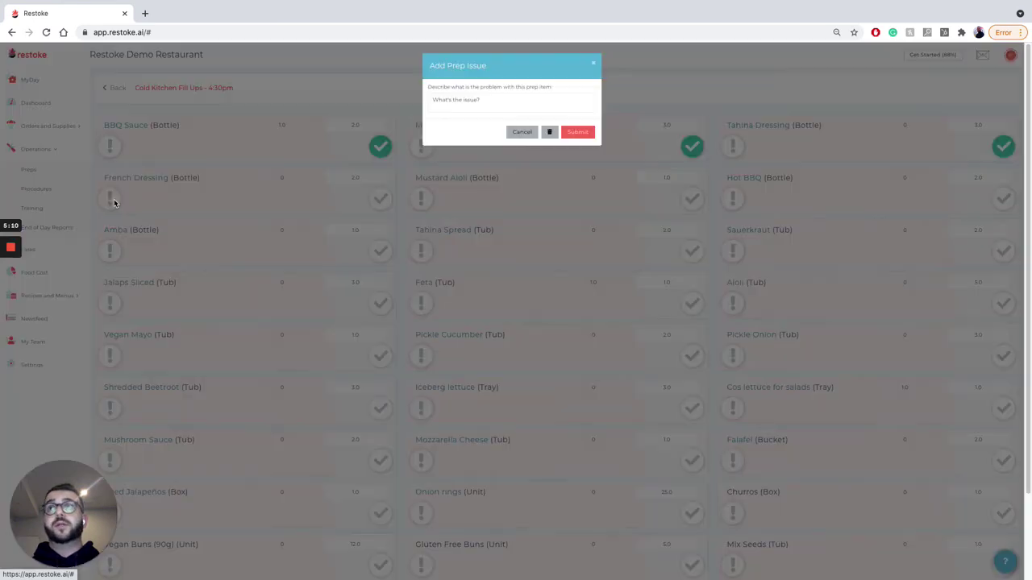
left_click(486, 99)
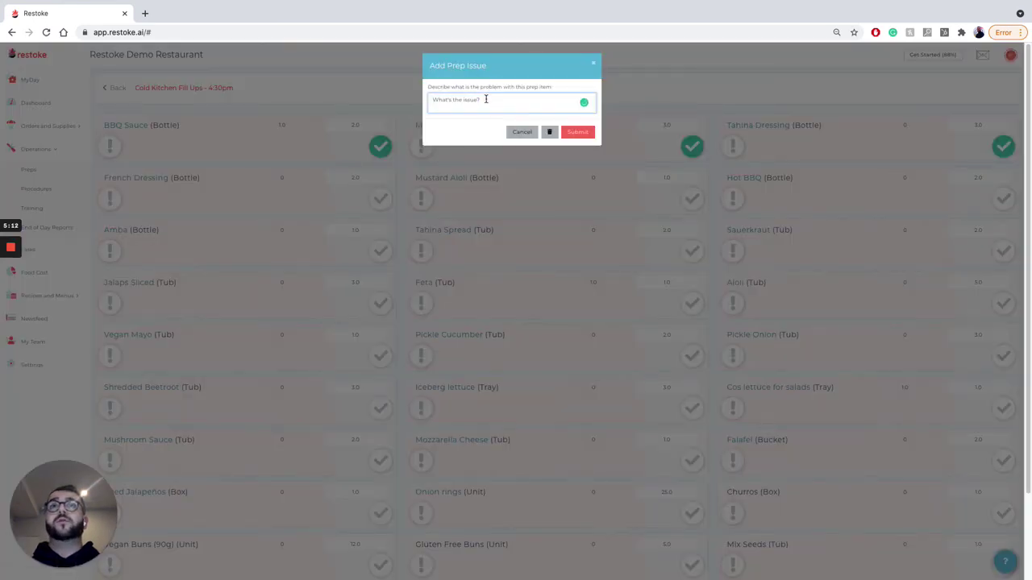
type("No el")
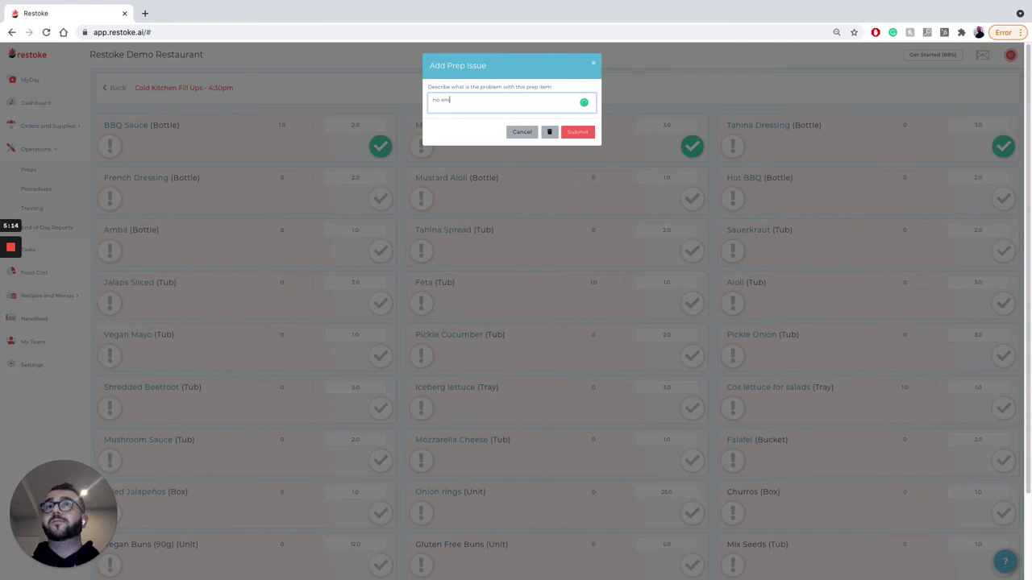
type("ough bottles")
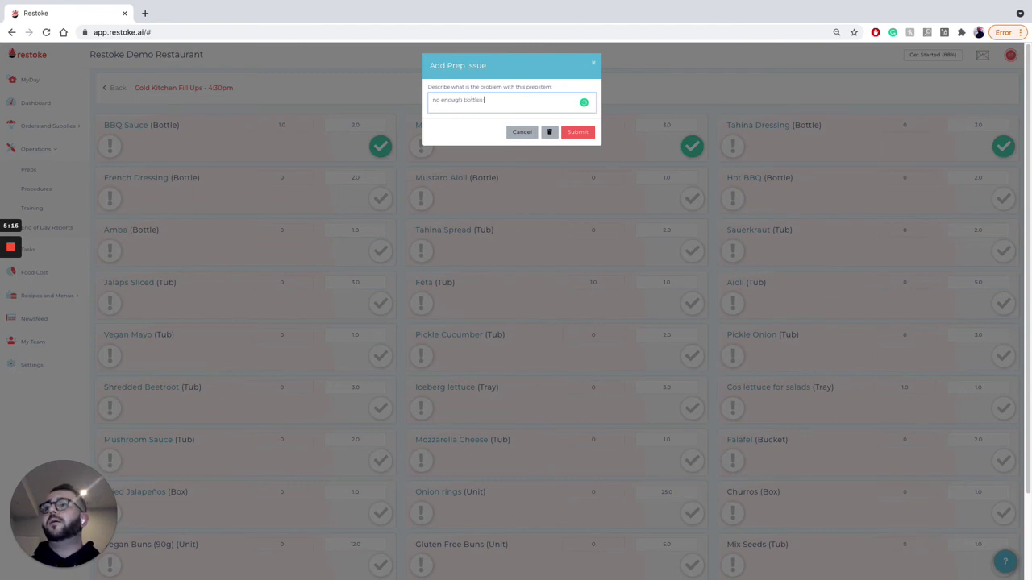
left_click(577, 132)
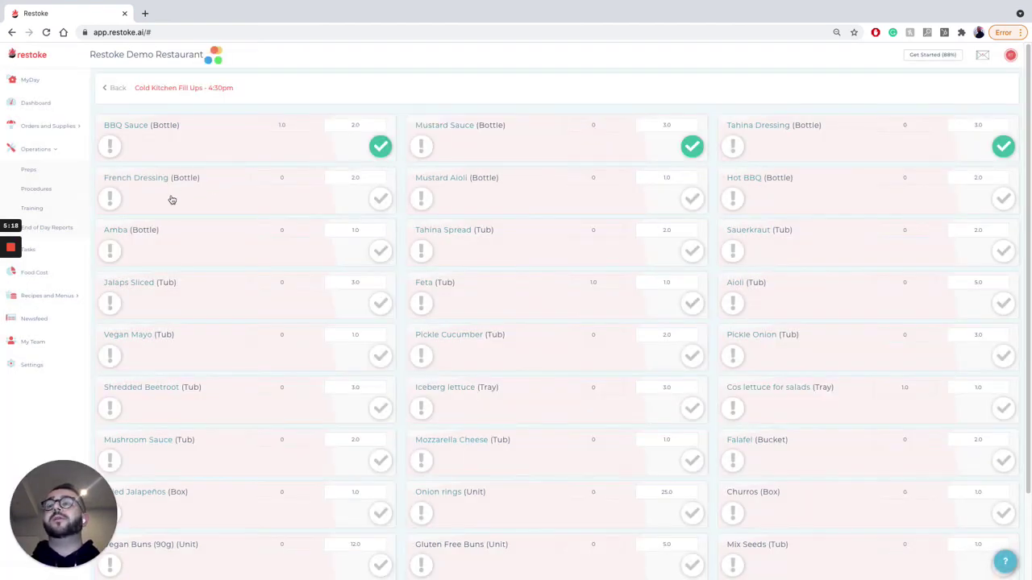
scroll(214, 192, "down", 1)
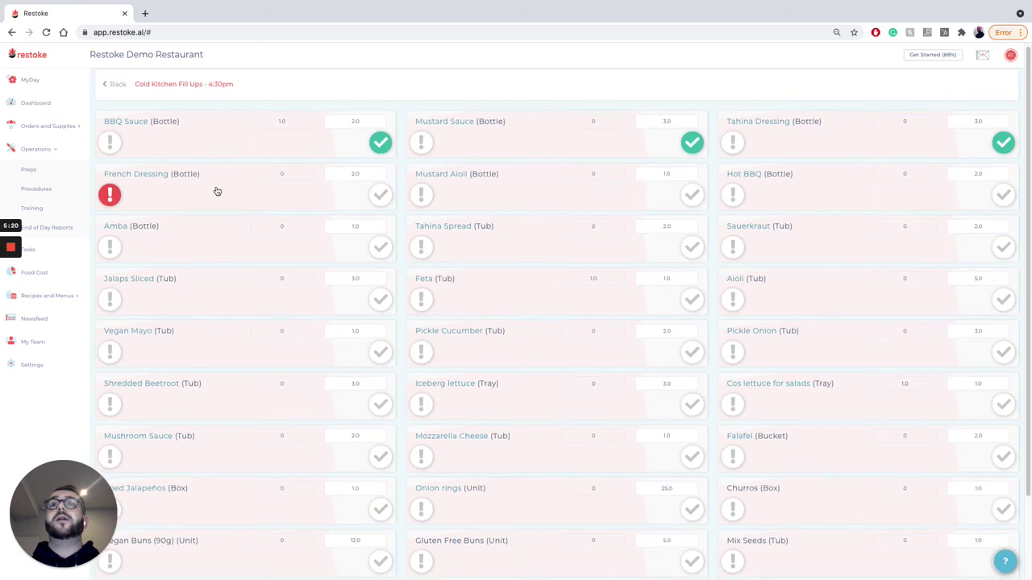
scroll(217, 191, "down", 1)
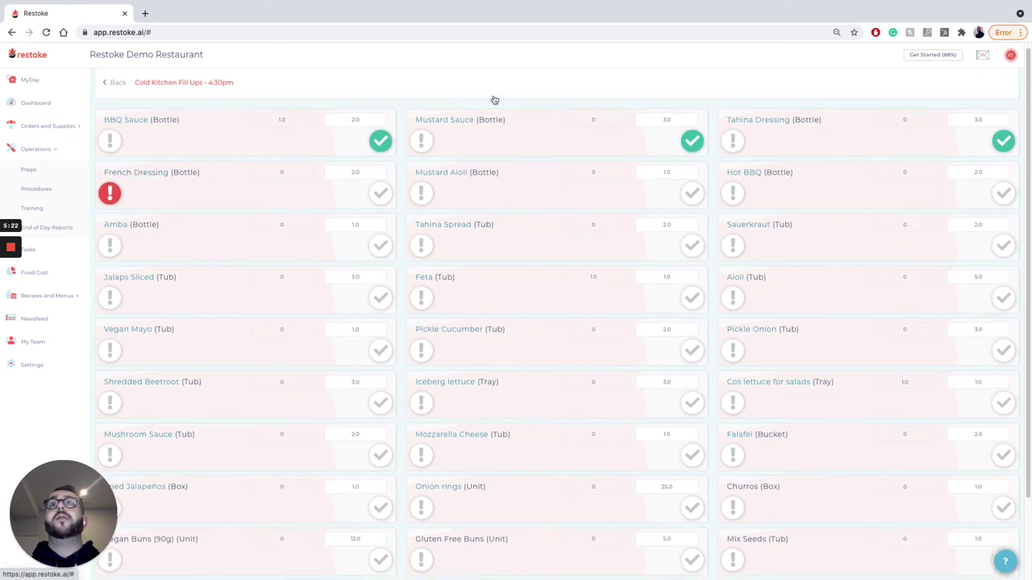
left_click(430, 123)
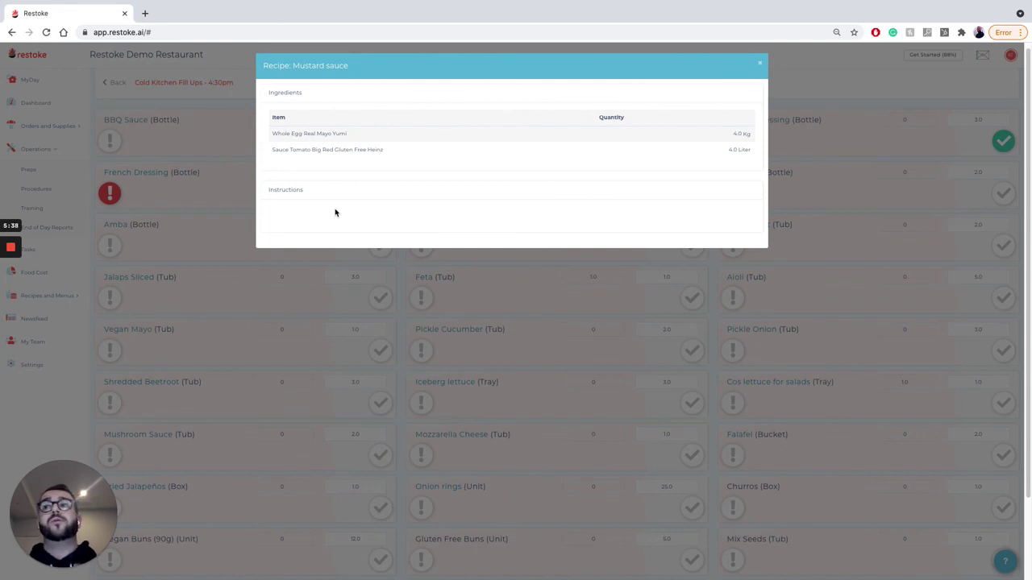
left_click(761, 64)
Step: Open Operations > Preps in the sidebar
left_click(49, 169)
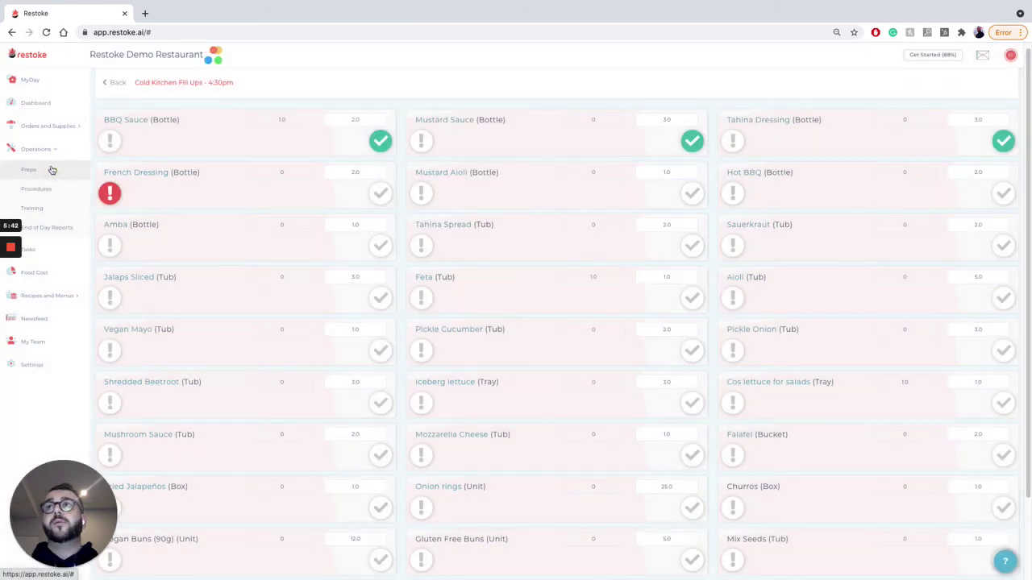